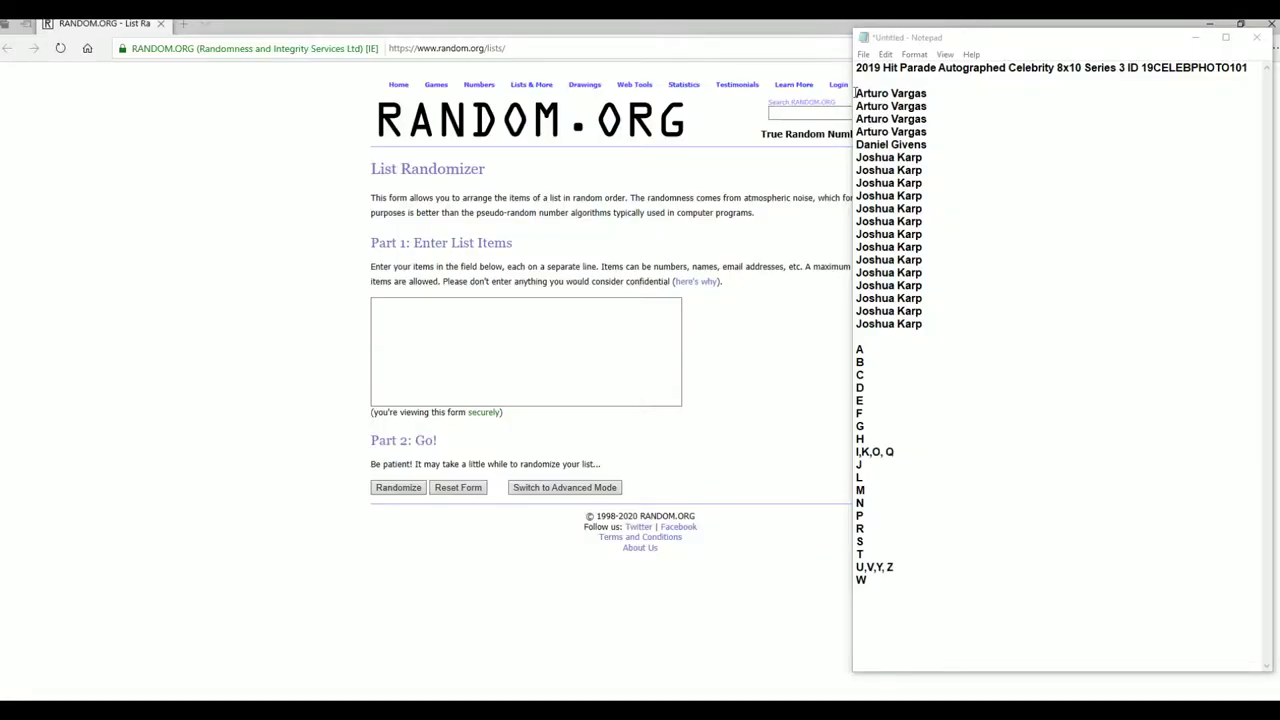
Copy the 19 owner names from Notepad and paste them into List Randomizer.
{"action": "left_click_drag", "start_coordinate": [856, 92], "coordinate": [924, 324]}
{"action": "right_click", "coordinate": [898, 264]}
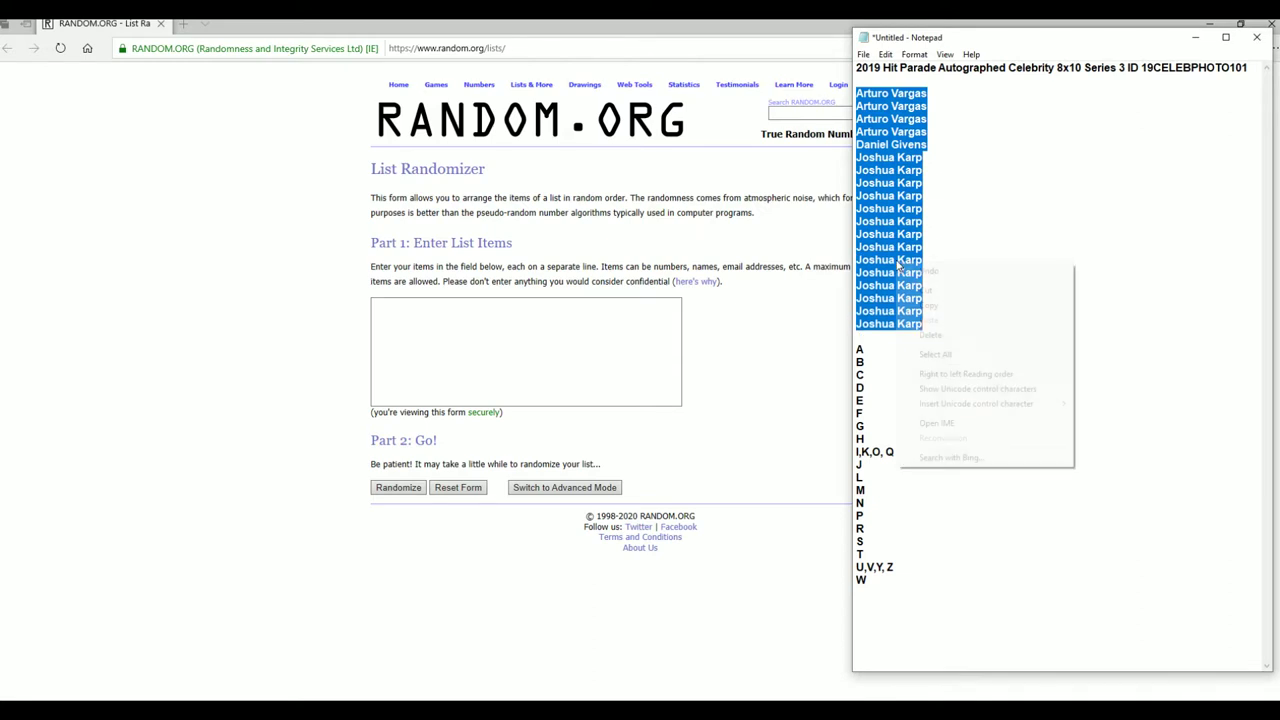
{"action": "left_click", "coordinate": [930, 305]}
{"action": "left_click", "coordinate": [525, 350]}
{"action": "right_click", "coordinate": [510, 338]}
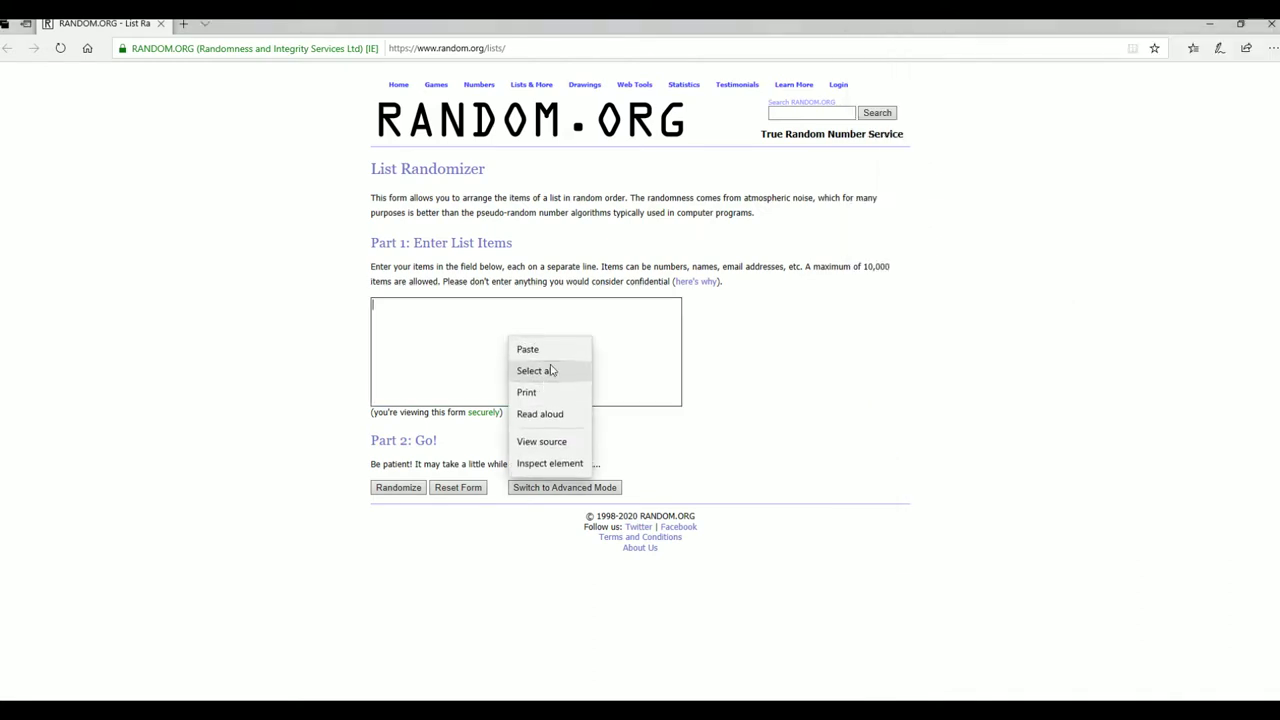
{"action": "left_click", "coordinate": [527, 349]}
Shuffle the owner names seven times, then copy the shuffled list.
{"action": "left_click", "coordinate": [398, 487]}
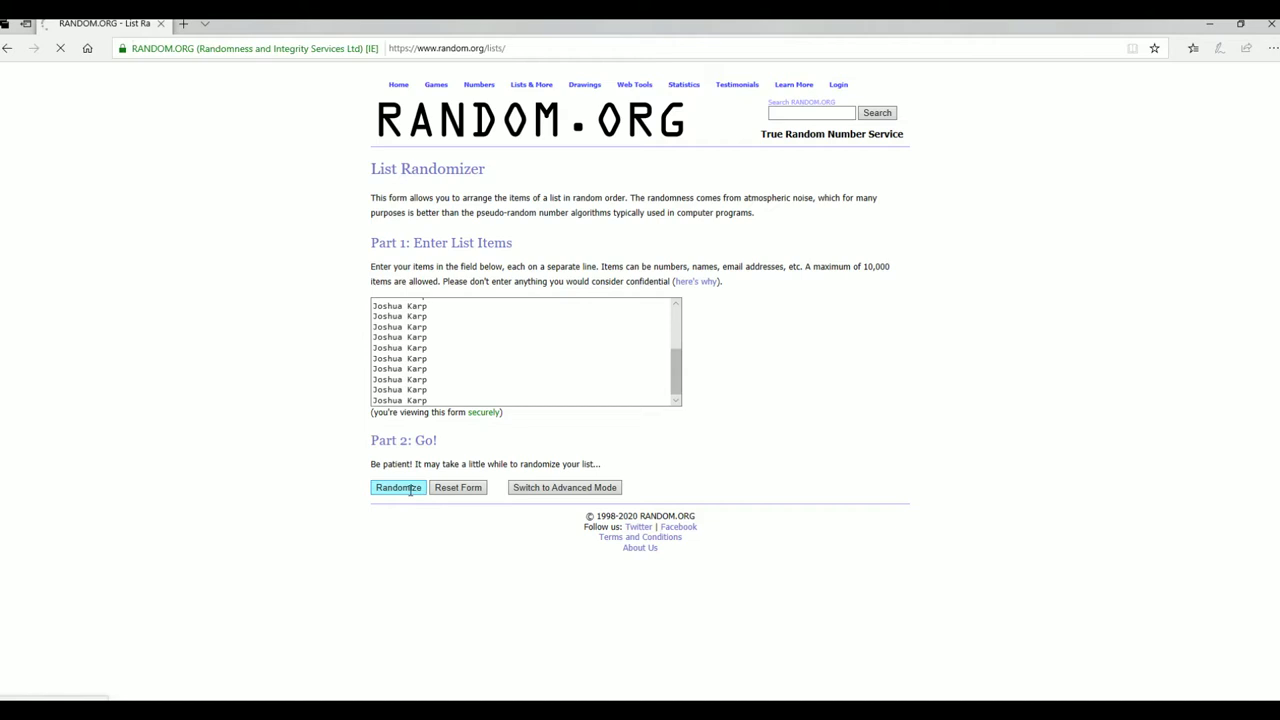
{"action": "left_click", "coordinate": [390, 489]}
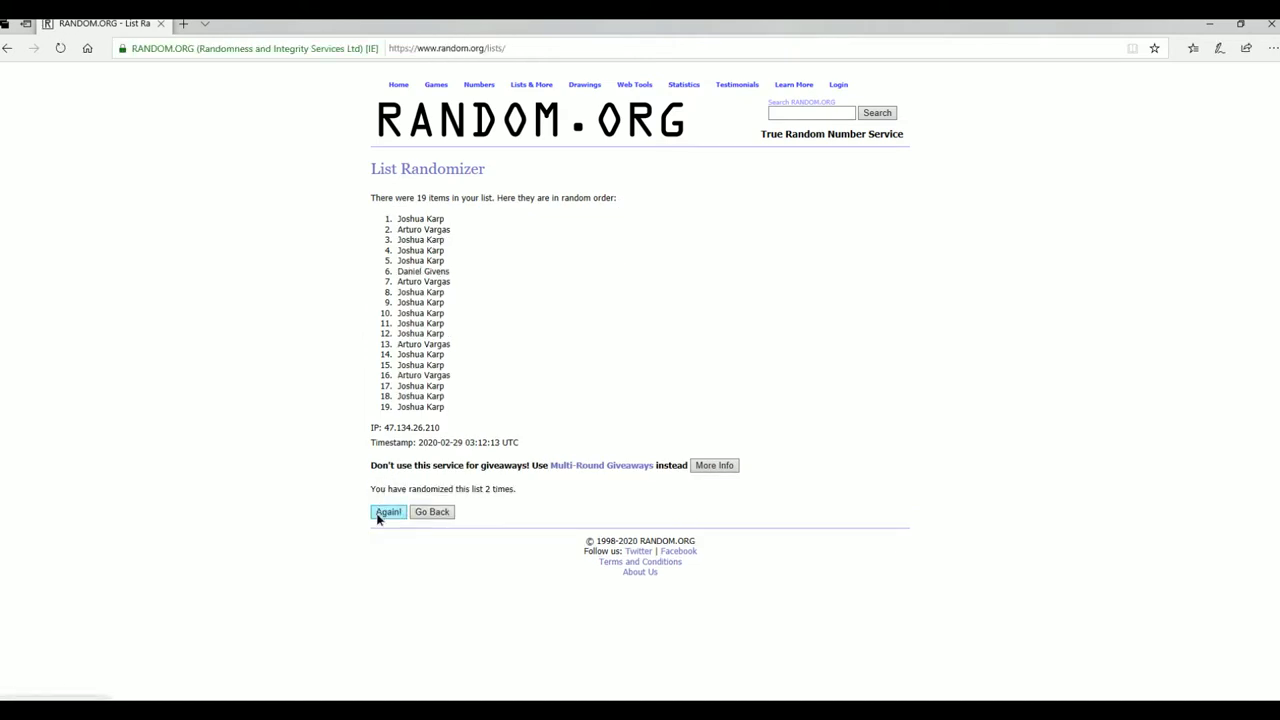
{"action": "left_click", "coordinate": [388, 512]}
{"action": "left_click", "coordinate": [388, 512]}
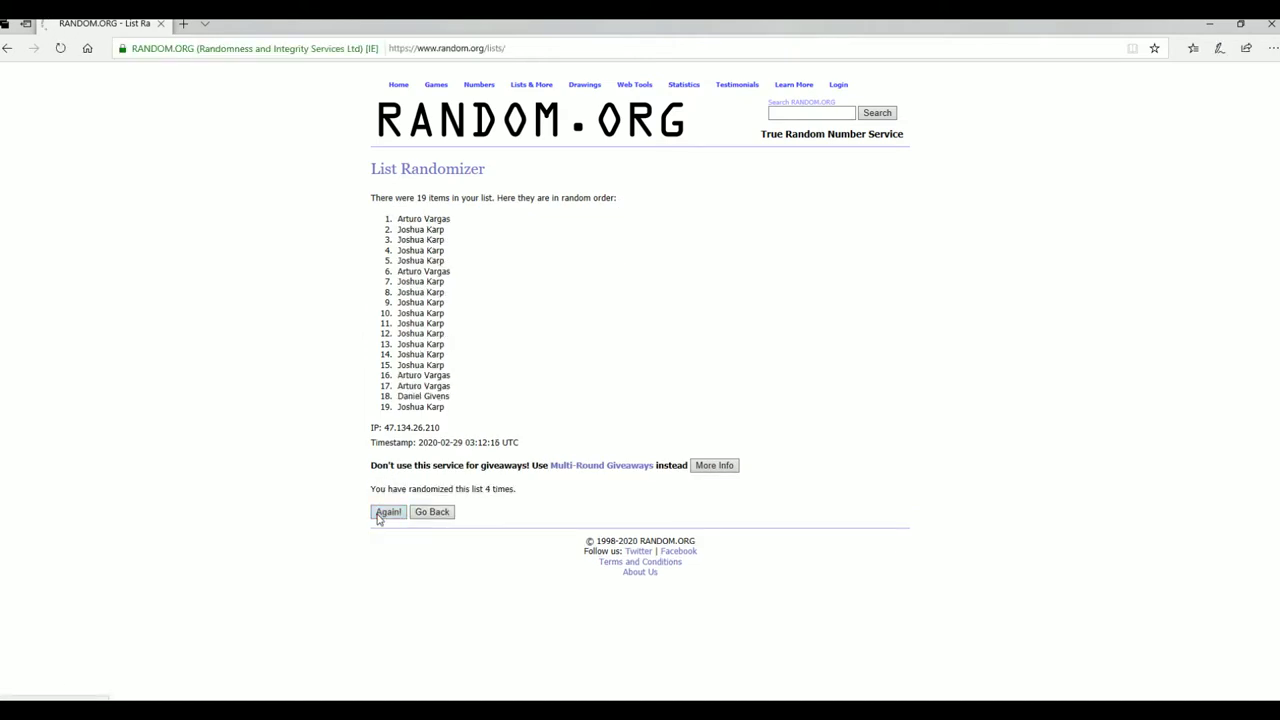
{"action": "left_click", "coordinate": [388, 512]}
{"action": "left_click", "coordinate": [388, 512]}
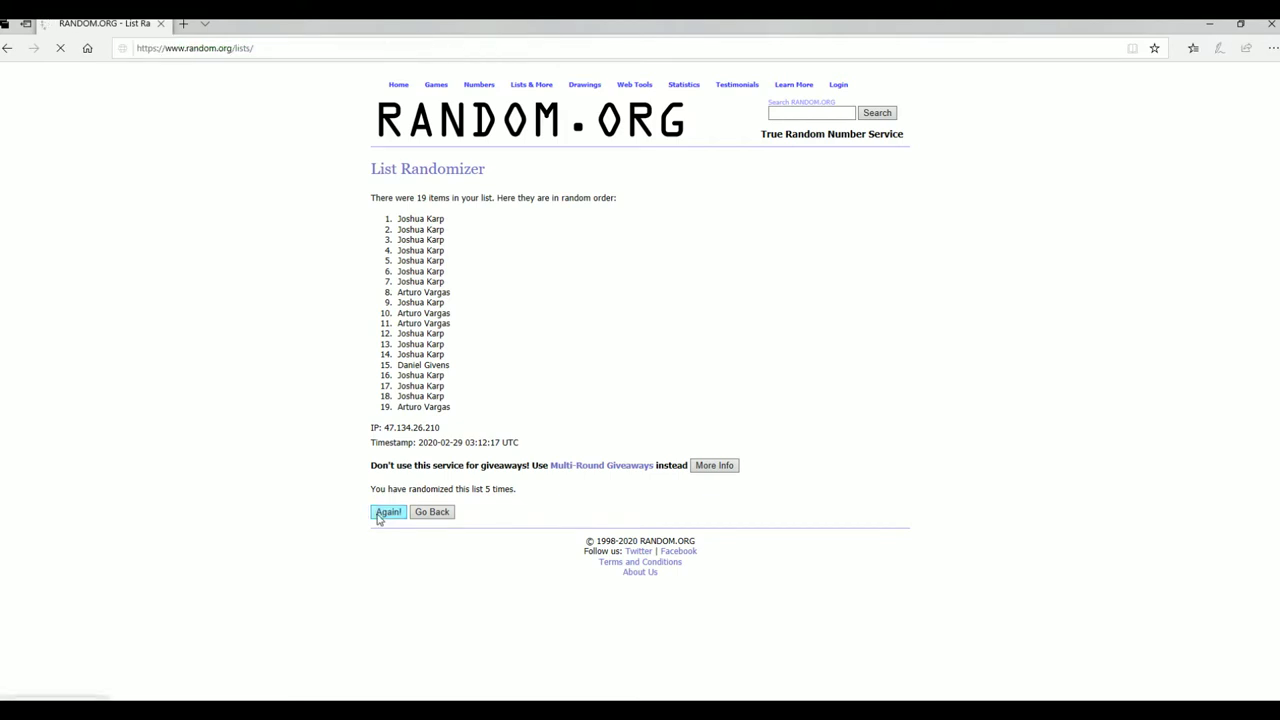
{"action": "left_click", "coordinate": [388, 512]}
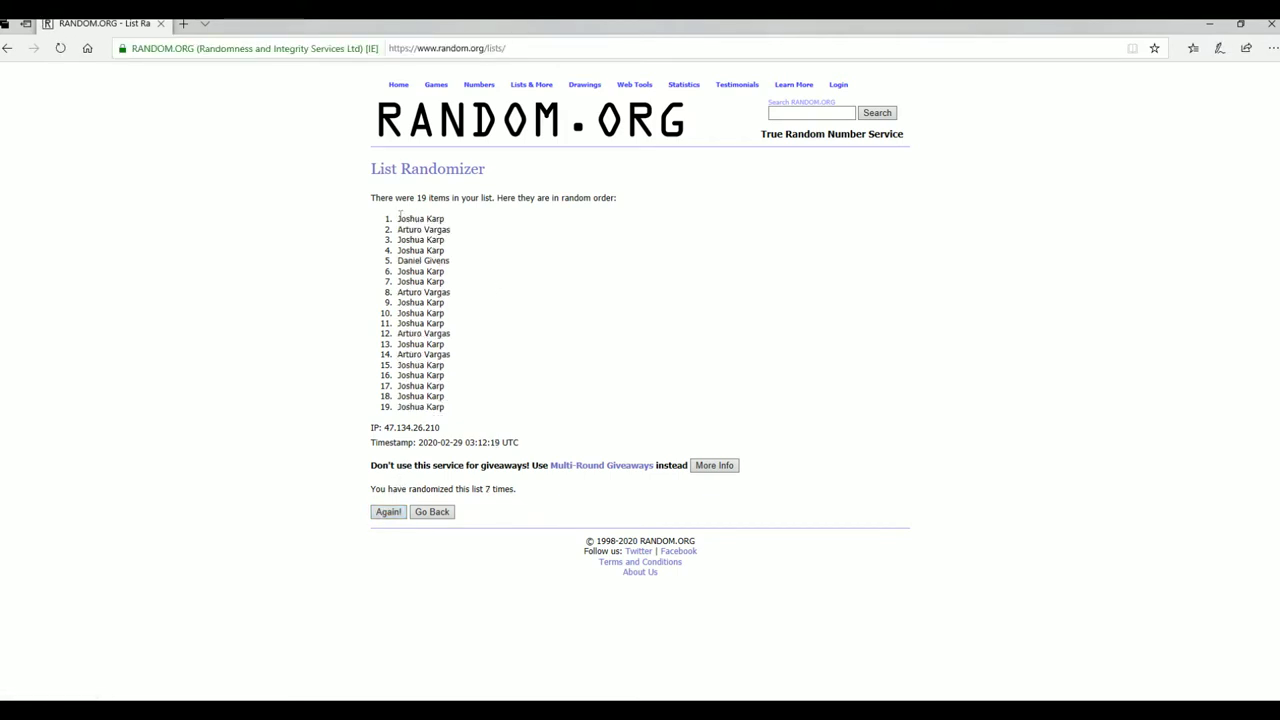
{"action": "left_click_drag", "start_coordinate": [398, 214], "coordinate": [485, 403]}
{"action": "right_click", "coordinate": [456, 302]}
{"action": "left_click", "coordinate": [480, 350]}
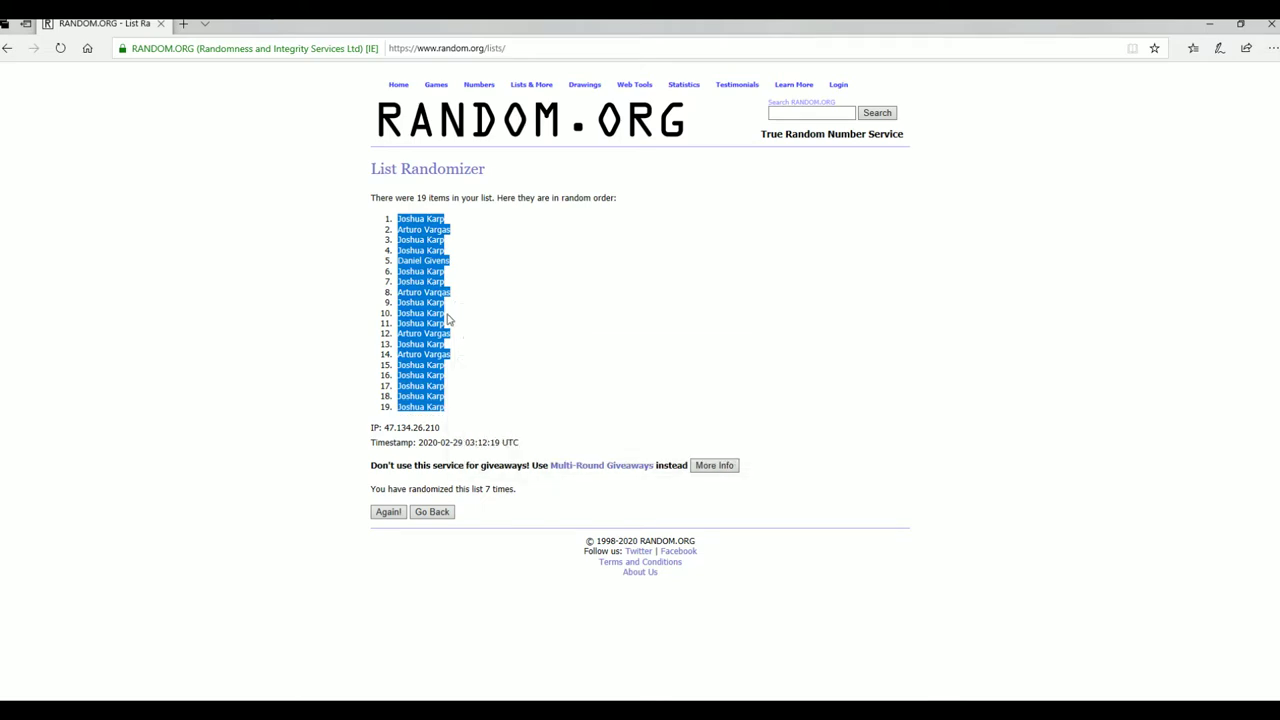
Paste the shuffled names into A2 as plain text and narrow column A to fit.
{"action": "key", "text": "alt+Tab"}
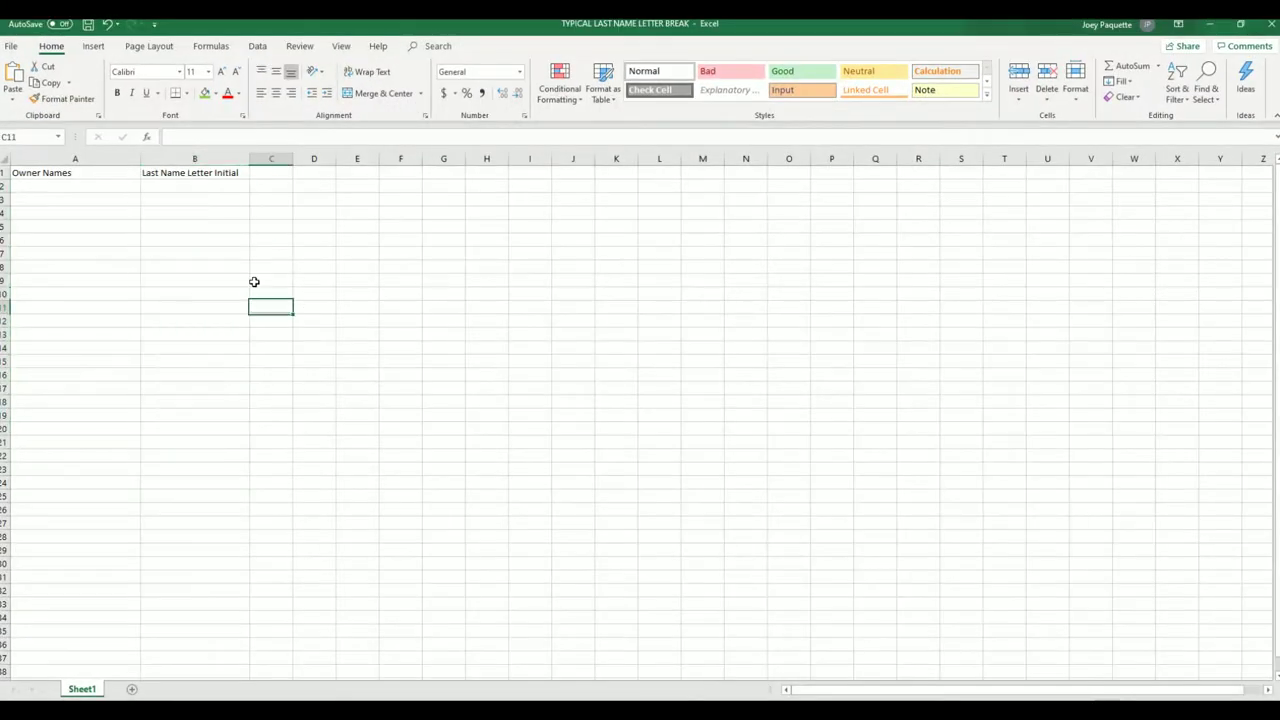
{"action": "right_click", "coordinate": [92, 185]}
{"action": "left_click", "coordinate": [140, 265]}
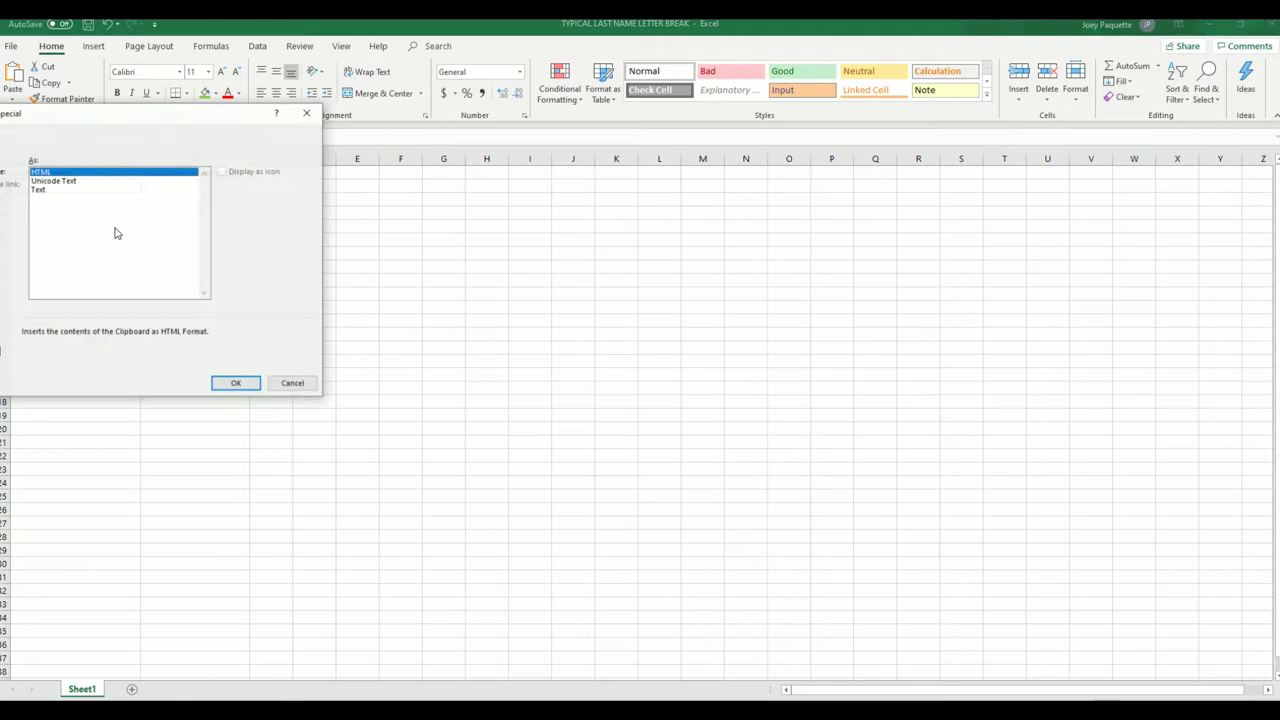
{"action": "left_click", "coordinate": [81, 191]}
{"action": "left_click", "coordinate": [236, 383]}
{"action": "left_click", "coordinate": [357, 361]}
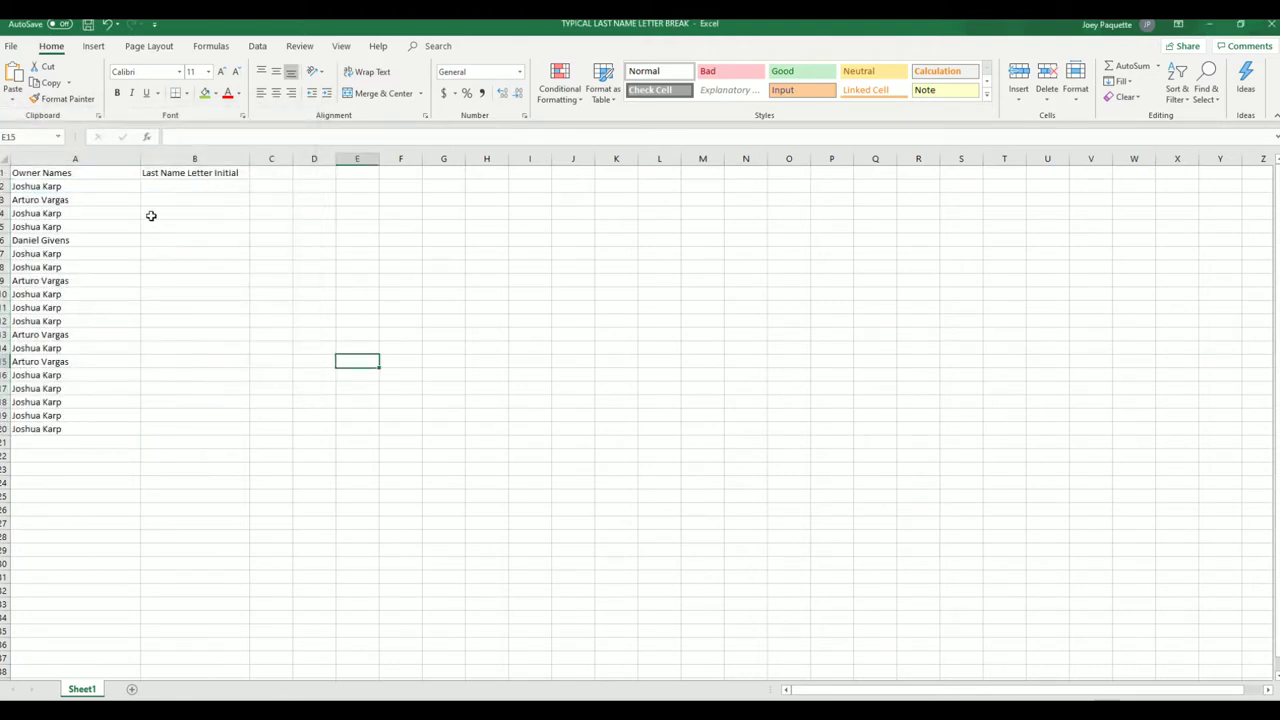
{"action": "left_click_drag", "start_coordinate": [143, 159], "coordinate": [88, 159]}
{"action": "left_click", "coordinate": [142, 186]}
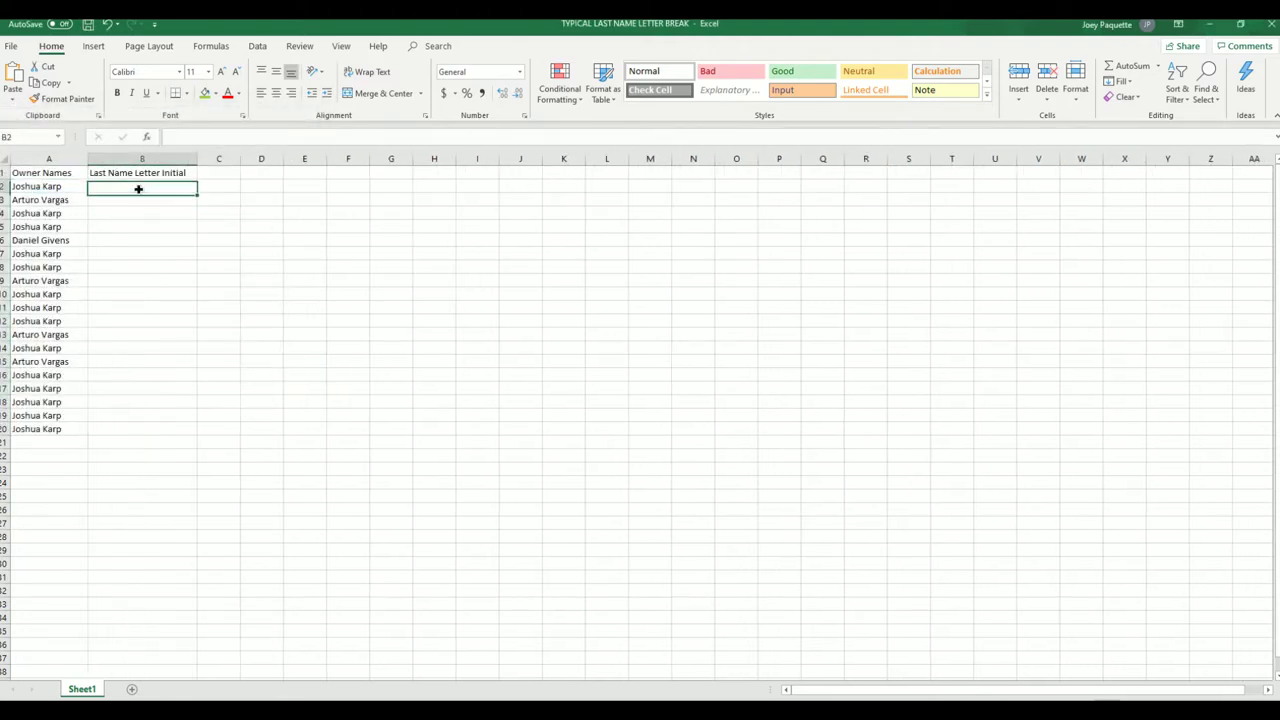
Load a blank List Randomizer and copy letter groups A through W from Notepad.
{"action": "left_click", "coordinate": [1210, 24]}
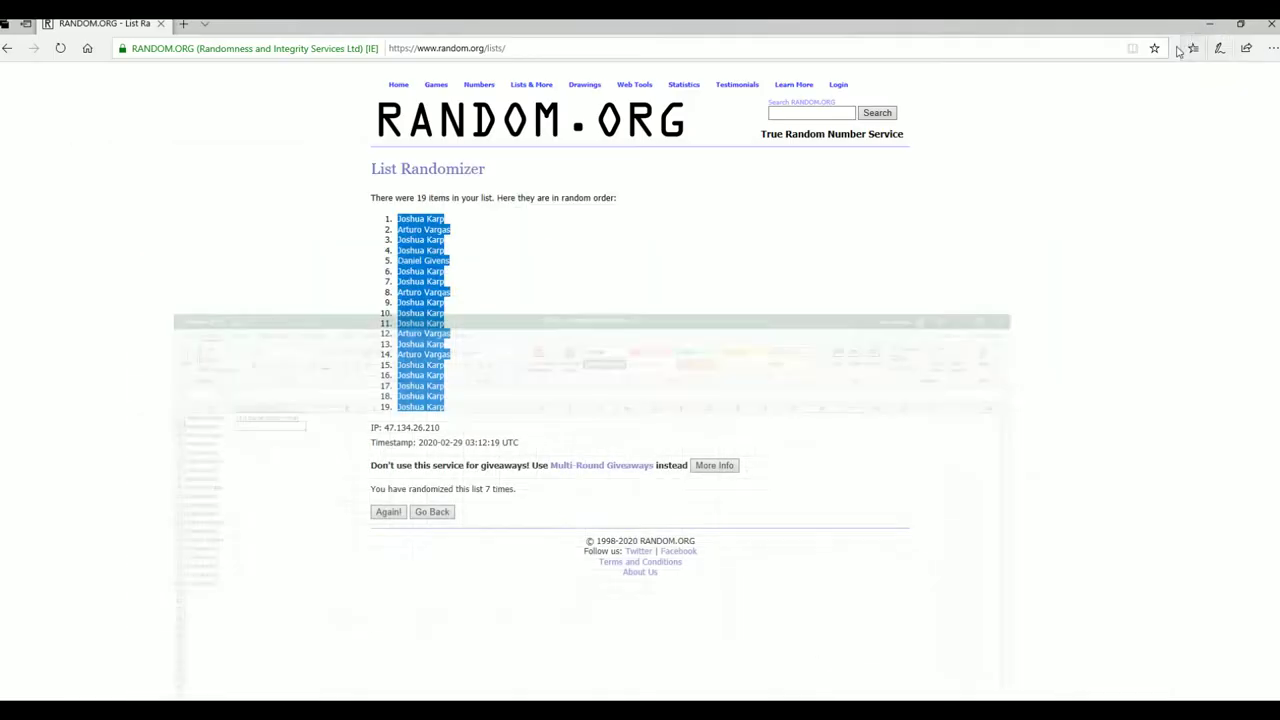
{"action": "left_click", "coordinate": [531, 84]}
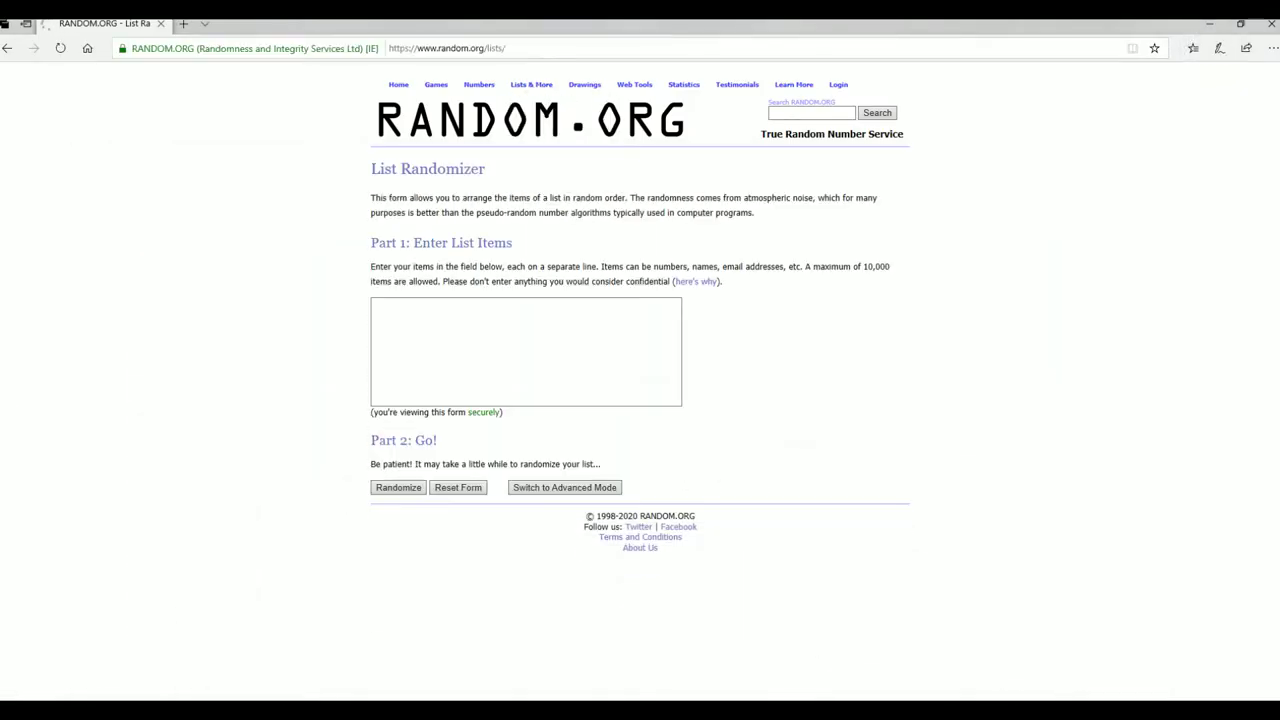
{"action": "key", "text": "alt+Tab"}
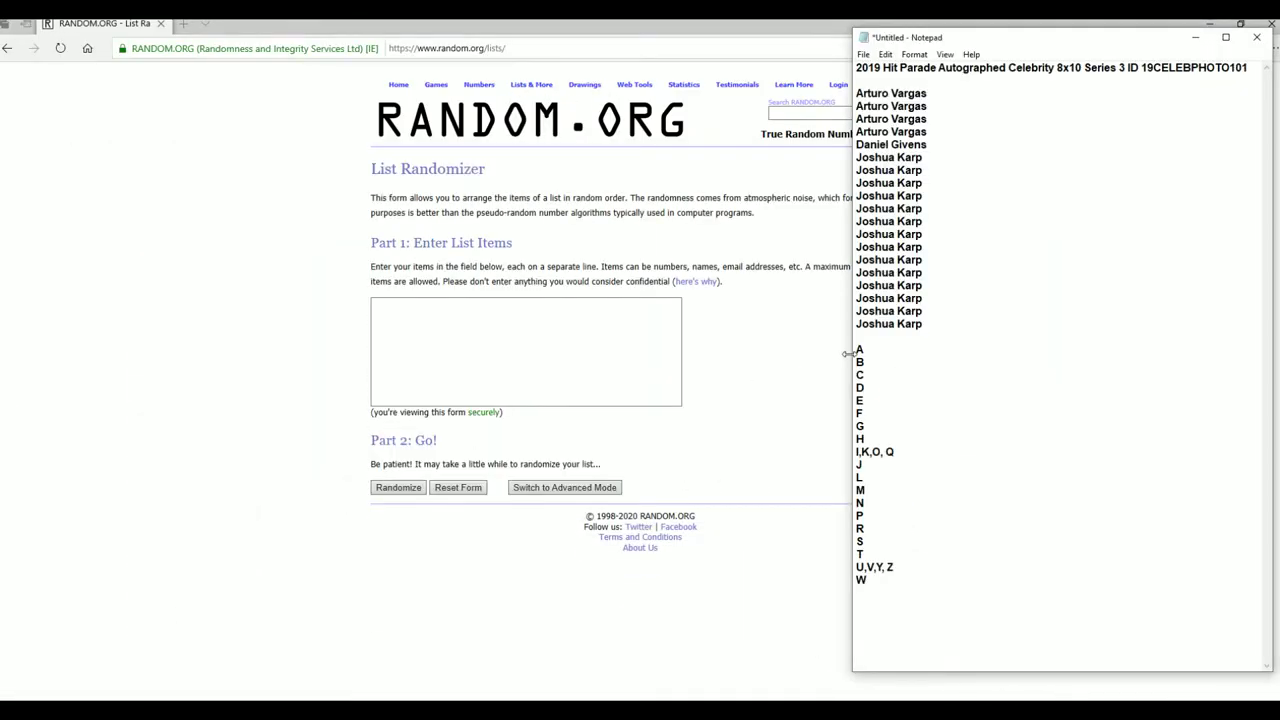
{"action": "left_click_drag", "start_coordinate": [856, 348], "coordinate": [931, 527]}
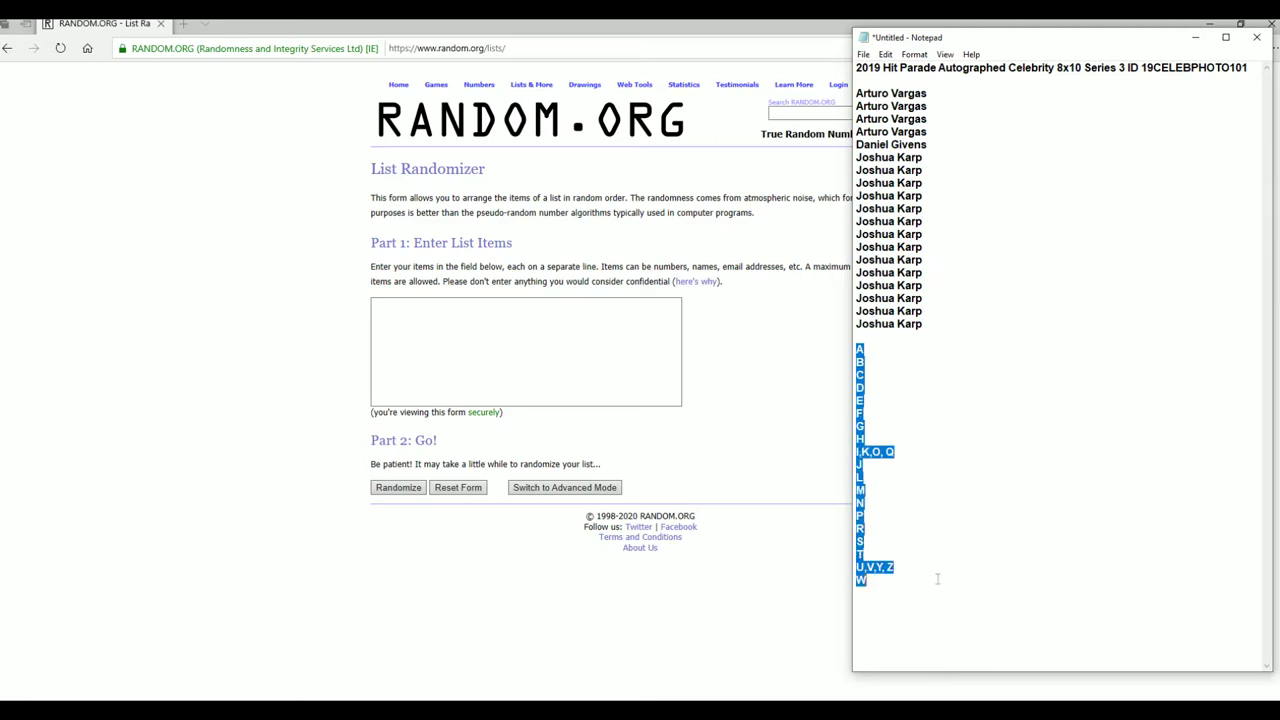
{"action": "right_click", "coordinate": [898, 431]}
{"action": "left_click", "coordinate": [940, 466]}
Paste the letter groups, shuffle them seven times, and copy the shuffled list.
{"action": "right_click", "coordinate": [498, 326]}
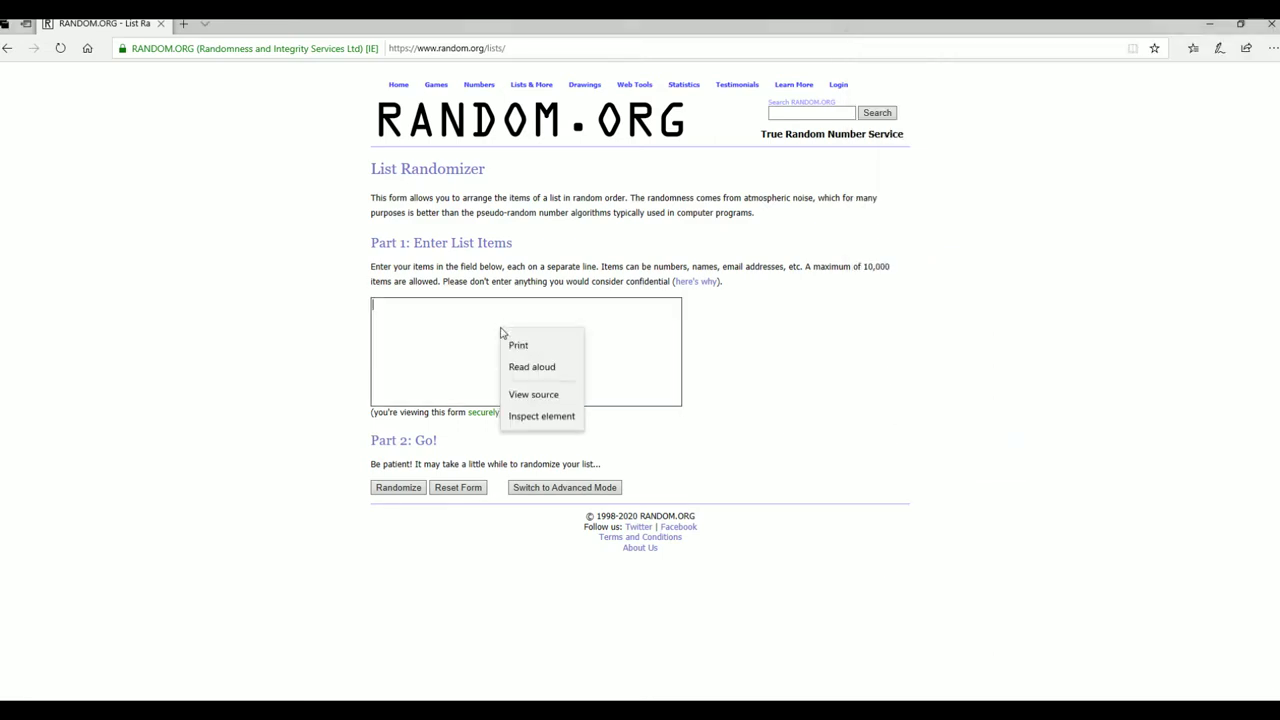
{"action": "left_click", "coordinate": [519, 340]}
{"action": "left_click", "coordinate": [398, 487]}
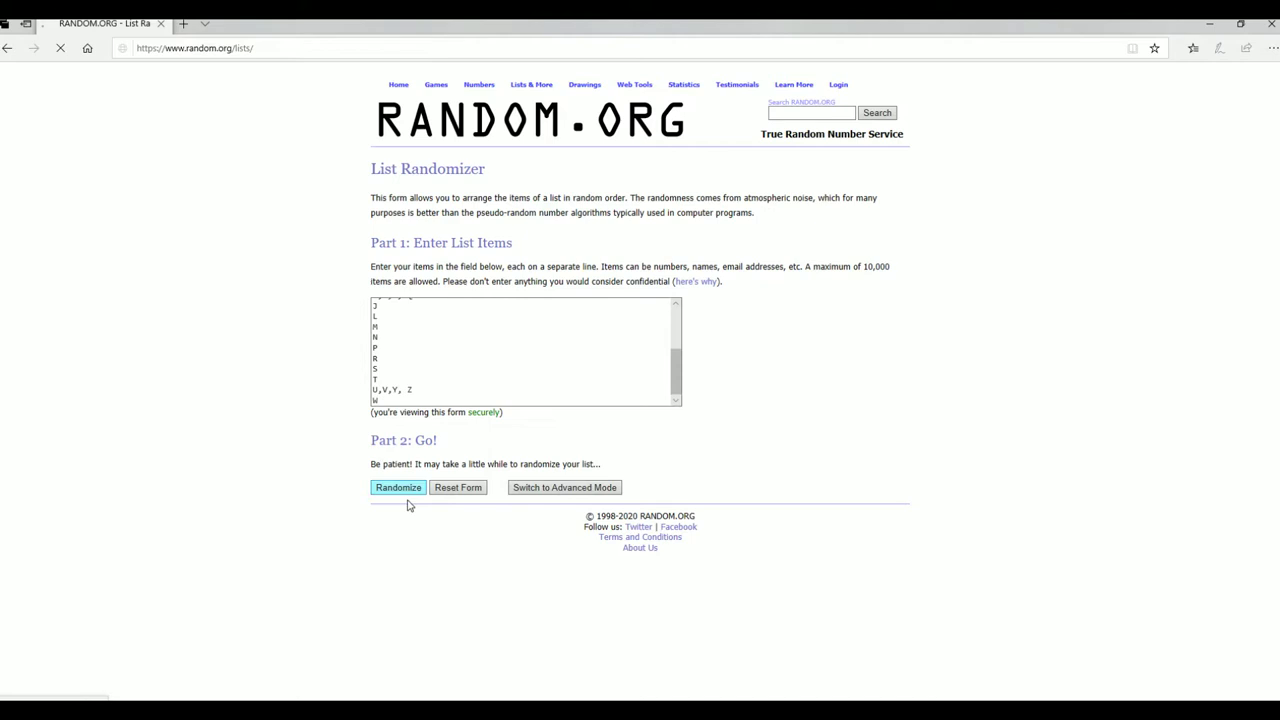
{"action": "left_click", "coordinate": [388, 500]}
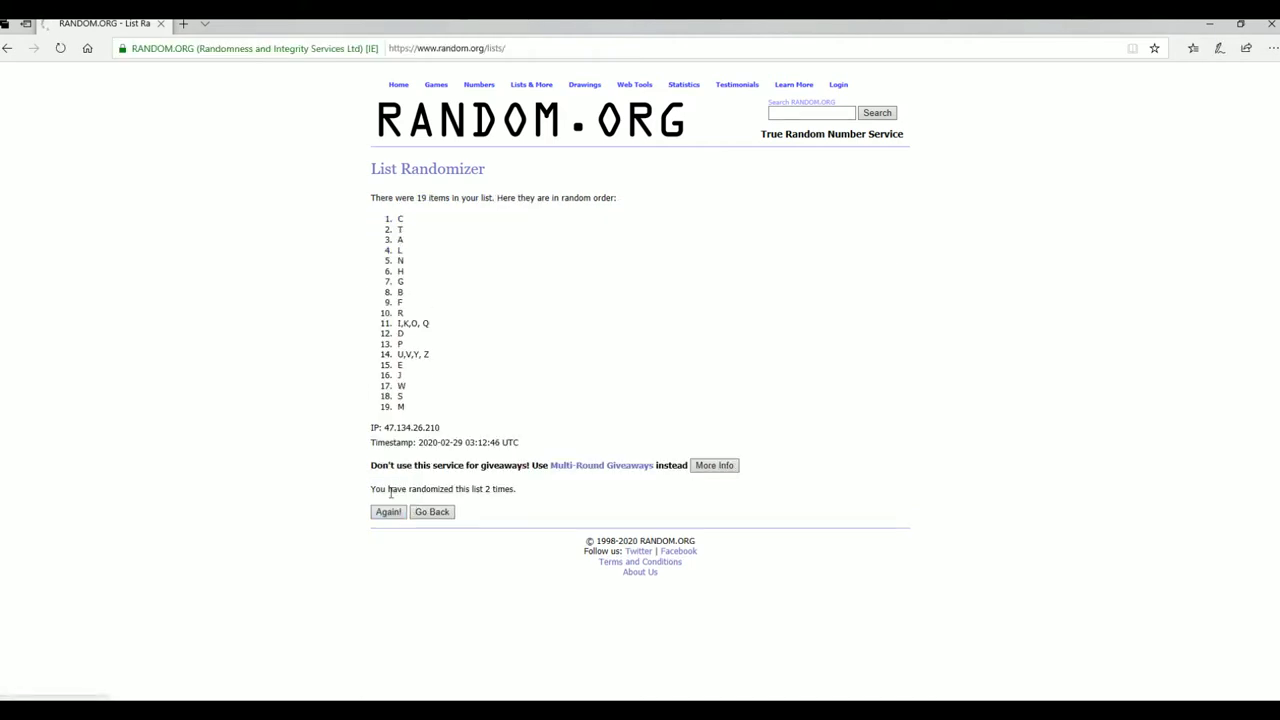
{"action": "left_click", "coordinate": [388, 511]}
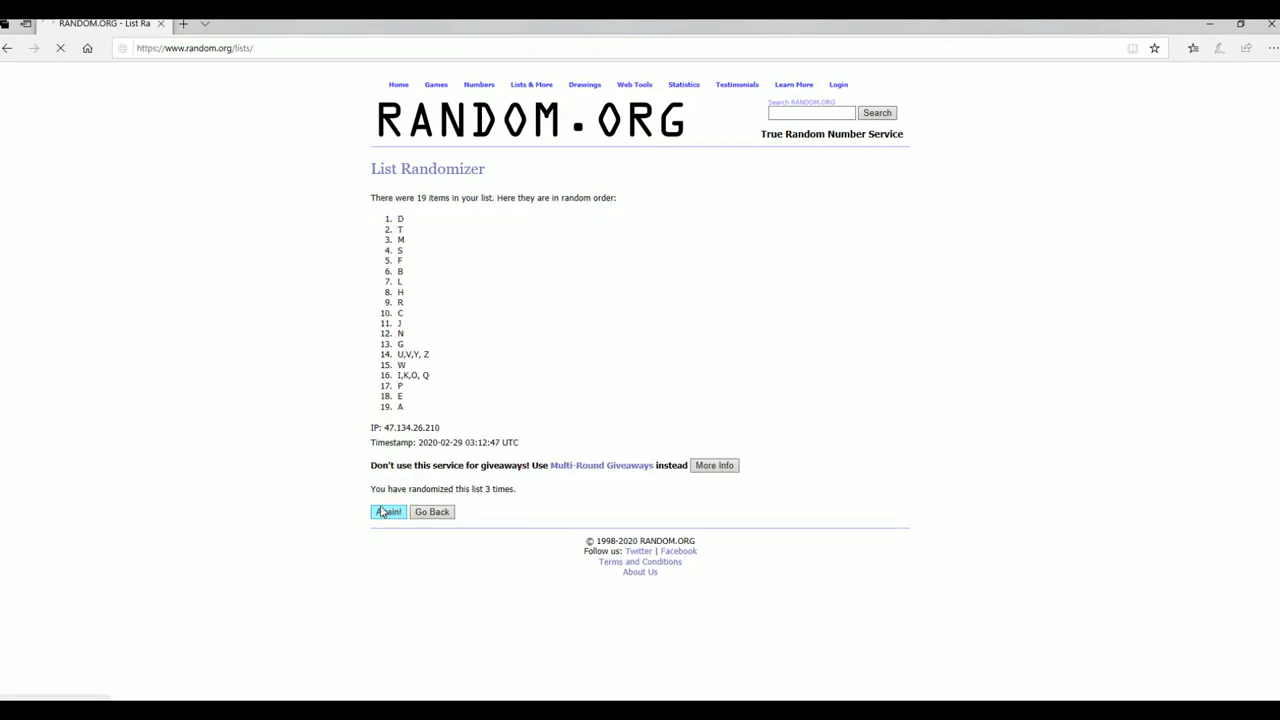
{"action": "left_click", "coordinate": [388, 511]}
{"action": "left_click", "coordinate": [388, 511]}
{"action": "left_click", "coordinate": [383, 512]}
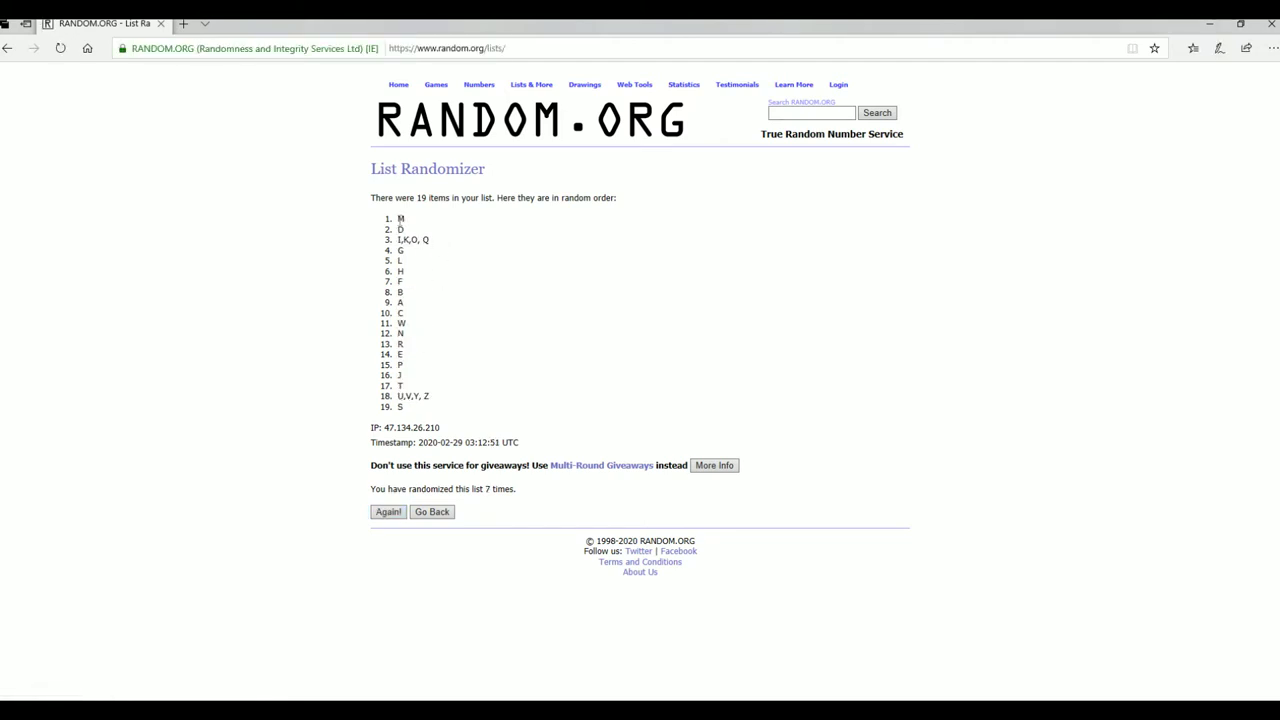
{"action": "left_click_drag", "start_coordinate": [398, 216], "coordinate": [469, 398]}
{"action": "right_click", "coordinate": [455, 320]}
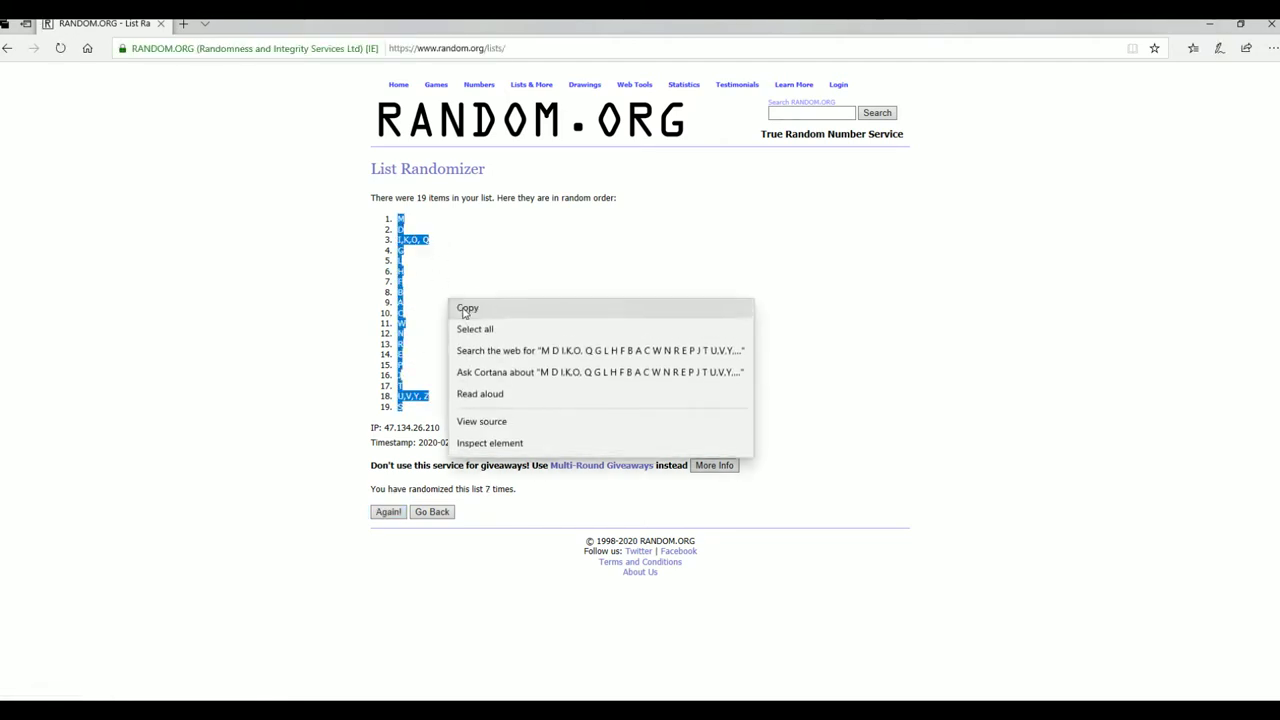
{"action": "left_click", "coordinate": [470, 308]}
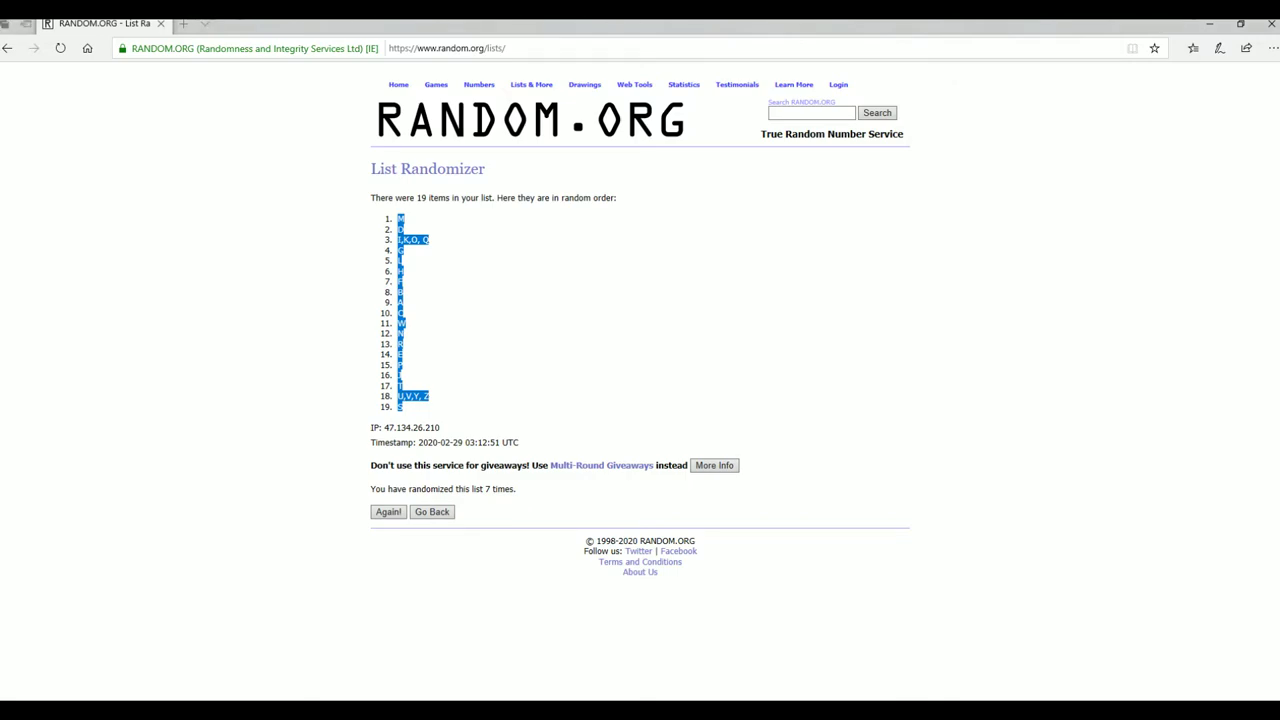
Paste the shuffled letter groups into B2 as plain text.
{"action": "key", "text": "alt+Tab"}
{"action": "left_click", "coordinate": [118, 184]}
{"action": "right_click", "coordinate": [118, 184]}
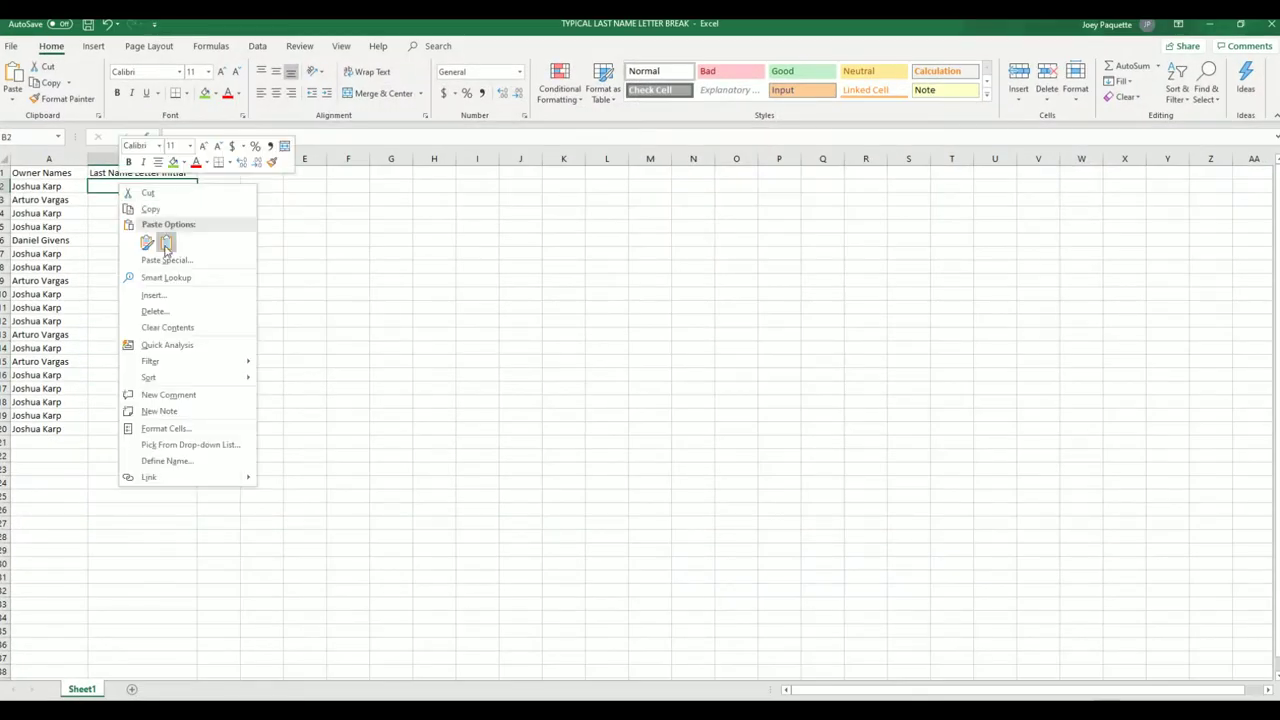
{"action": "left_click", "coordinate": [166, 260]}
{"action": "left_click", "coordinate": [106, 190]}
{"action": "left_click", "coordinate": [254, 381]}
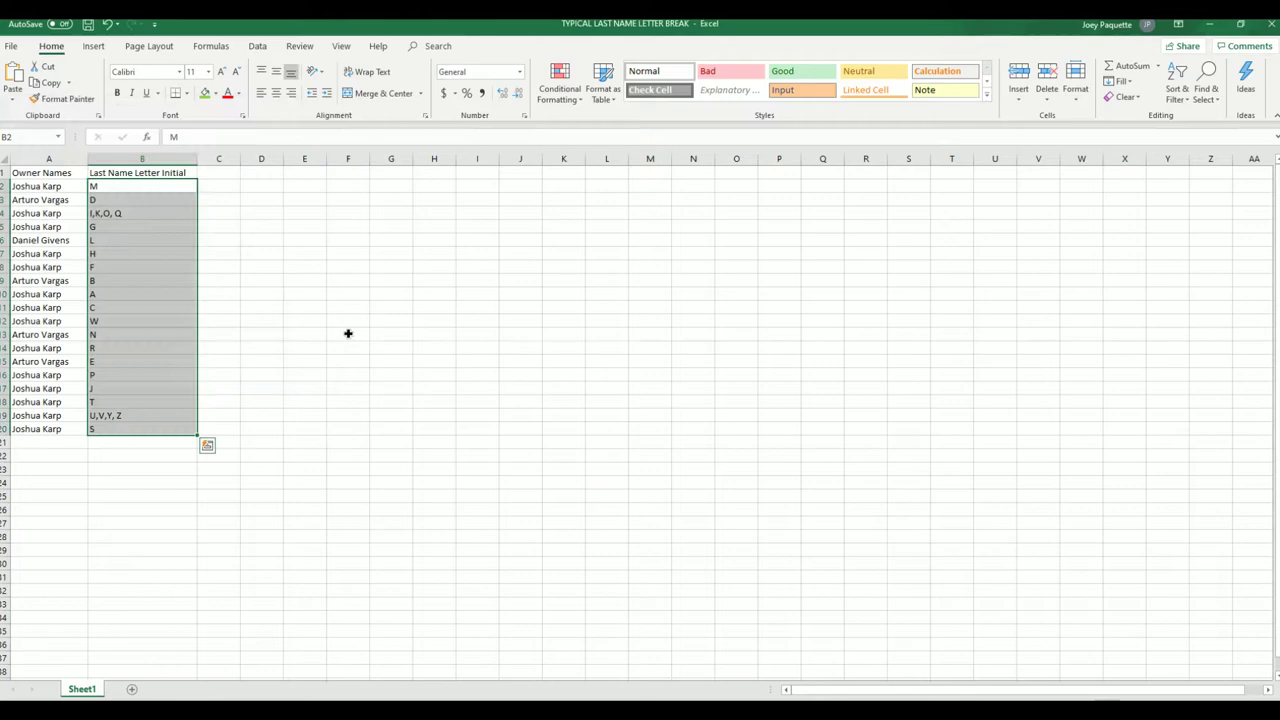
{"action": "left_click", "coordinate": [348, 333]}
Apply All Borders to columns A and B and zoom in on the table.
{"action": "left_click_drag", "start_coordinate": [48, 160], "coordinate": [170, 160]}
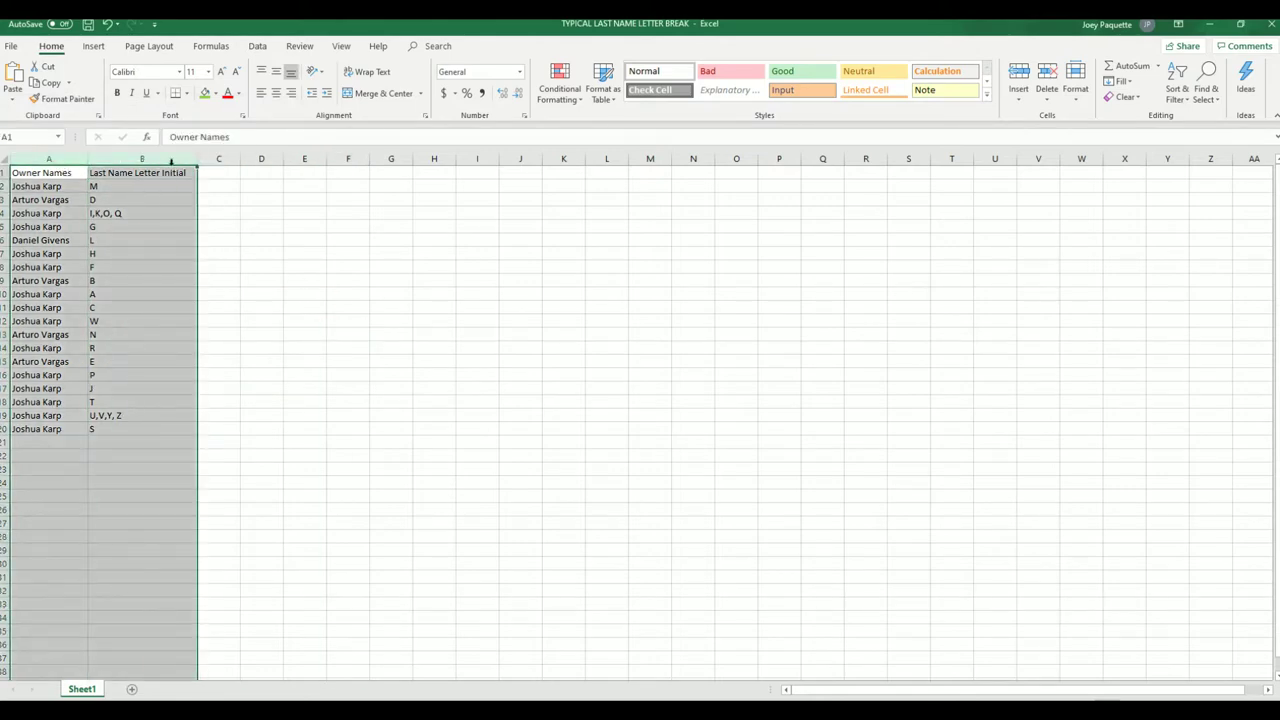
{"action": "left_click", "coordinate": [186, 93]}
{"action": "left_click", "coordinate": [240, 210]}
{"action": "left_click", "coordinate": [90, 188]}
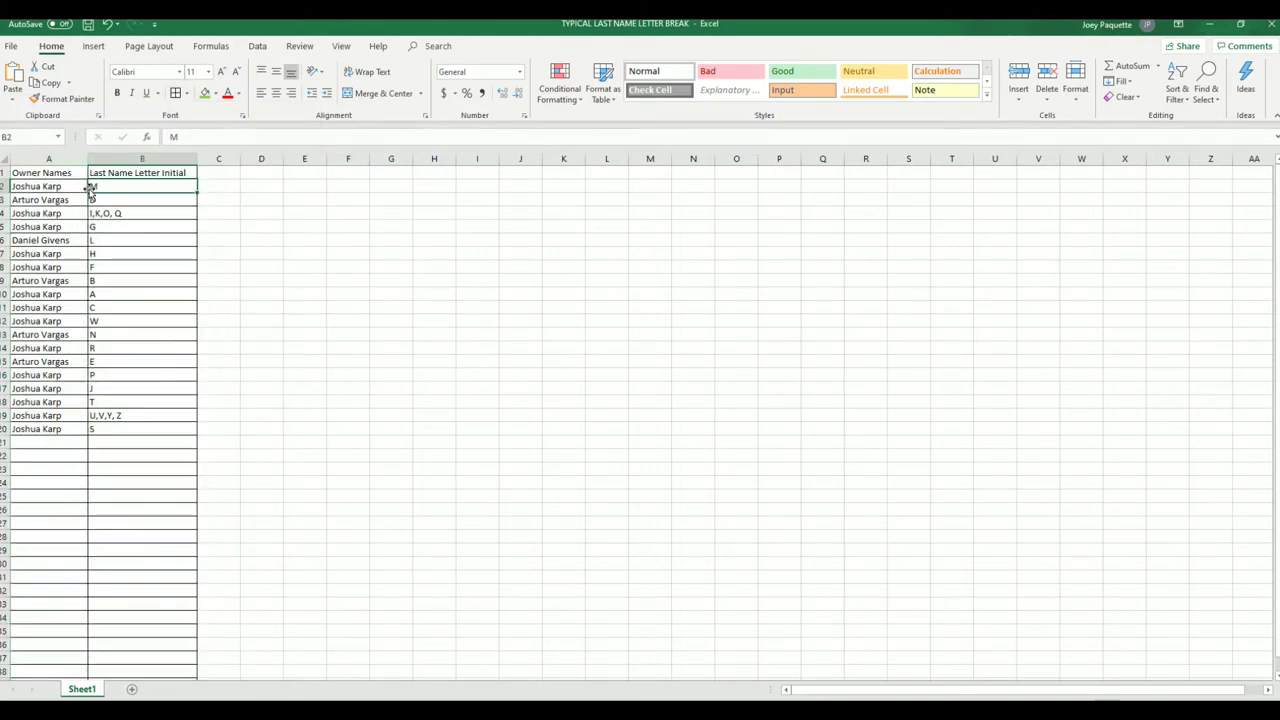
{"action": "left_click", "coordinate": [40, 186]}
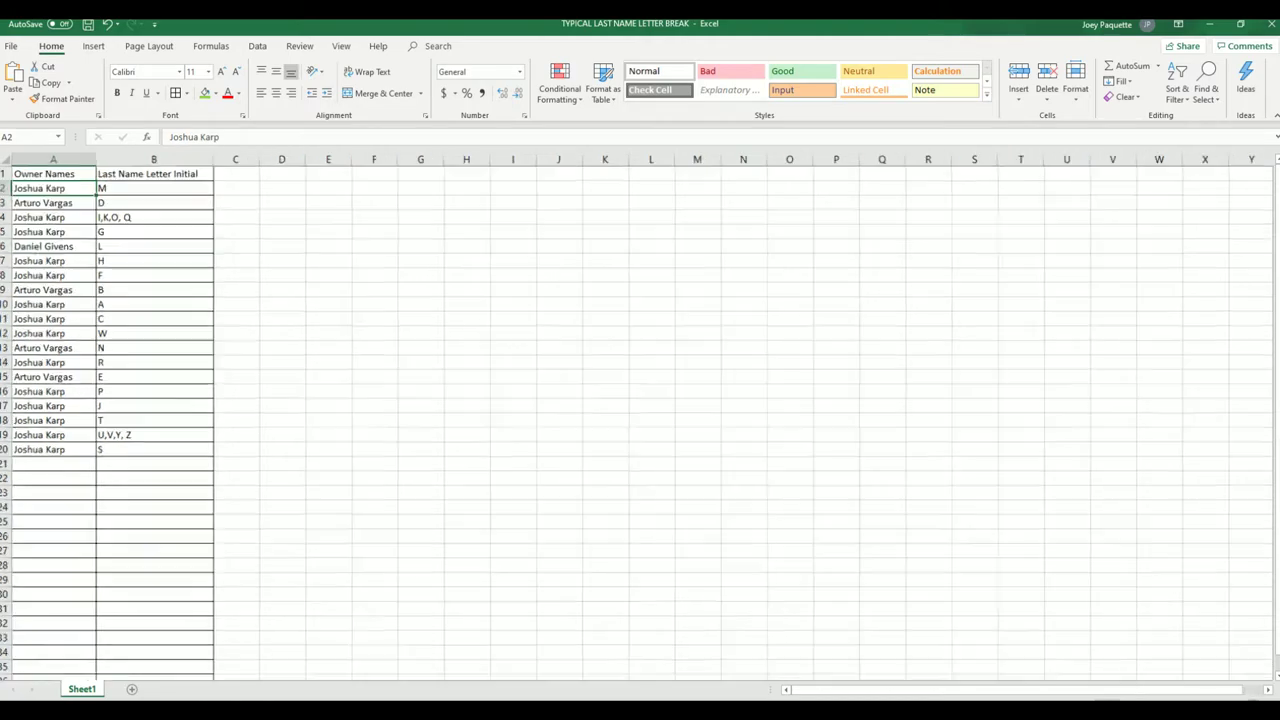
{"action": "left_click_drag", "start_coordinate": [1258, 696], "coordinate": [1240, 692]}
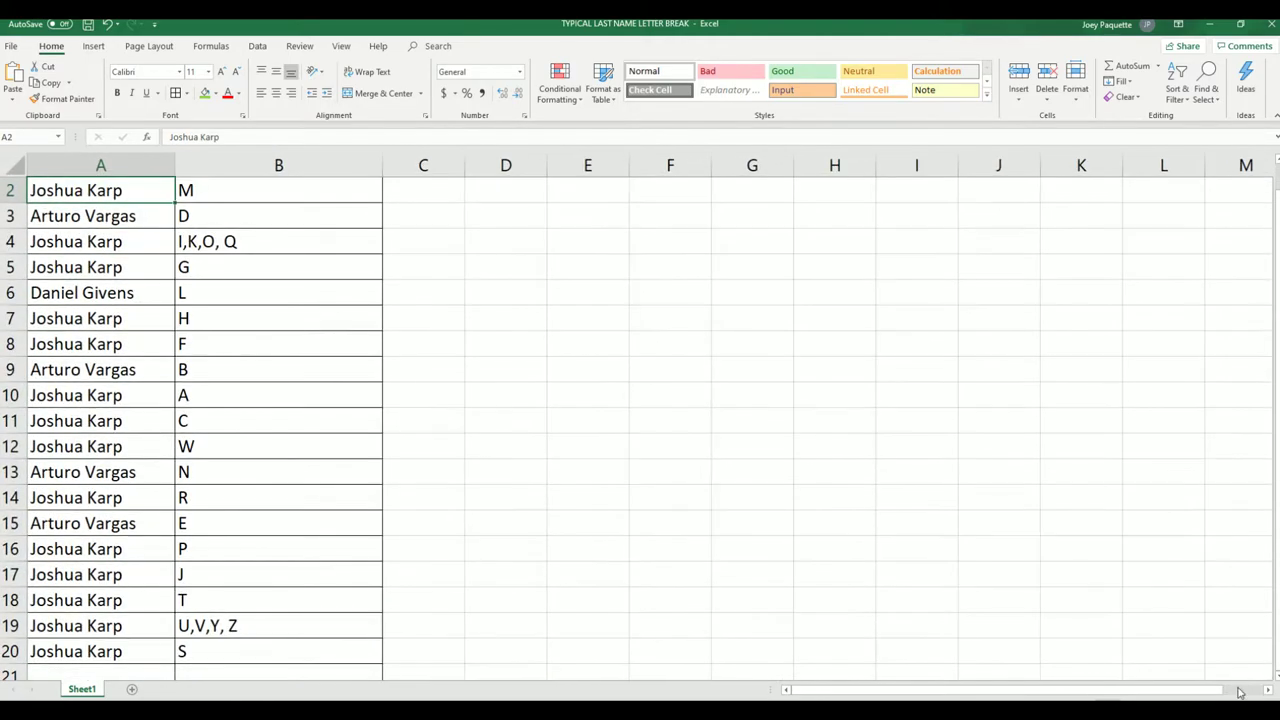